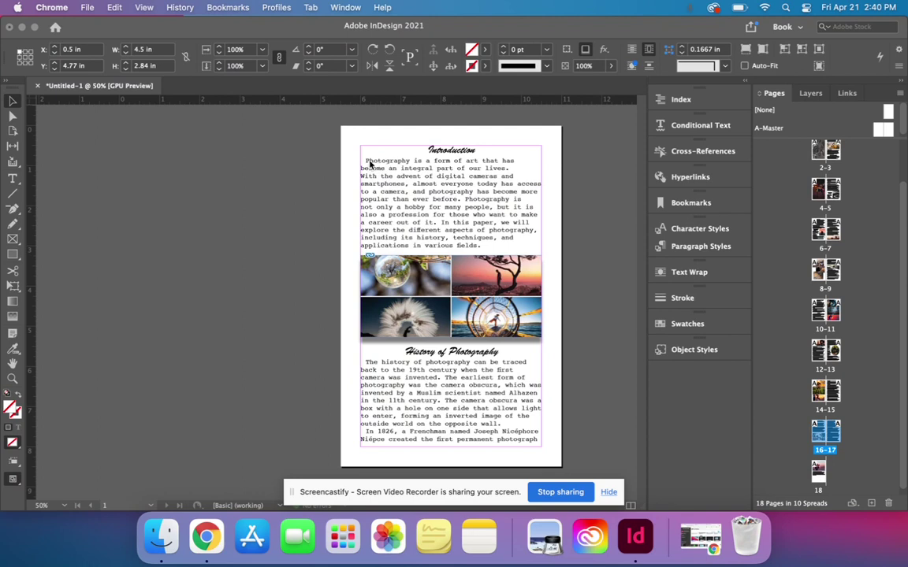
# - Bring the InDesign photography document window to the front
pyautogui.click(370, 167)
# - Select the Introduction's opening P and scroll the font list to Brush Script Std
pyautogui.doubleClick(370, 167)
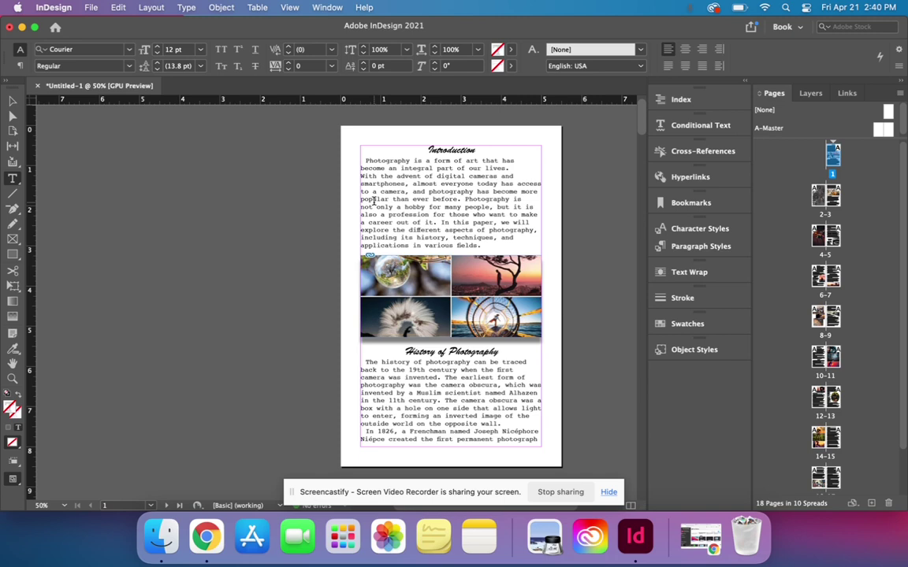
pyautogui.hotkey('shift', 'Right')
pyautogui.click(131, 50)
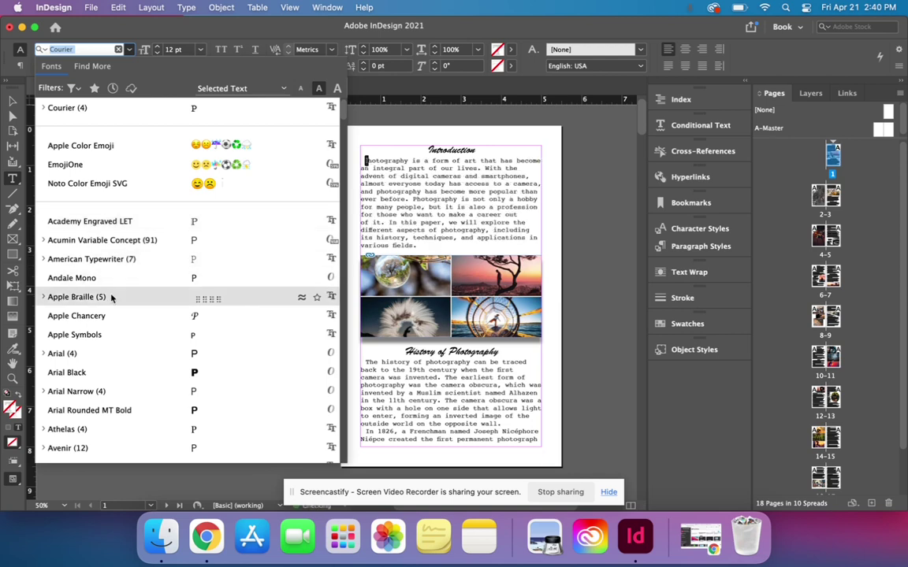
pyautogui.scroll(-2, 111, 297)
pyautogui.scroll(-4, 111, 297)
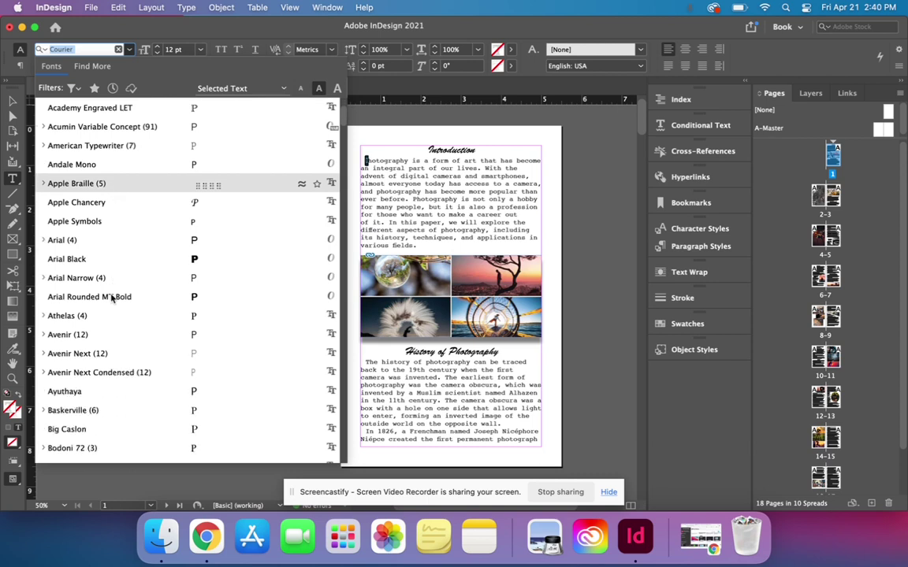
pyautogui.scroll(-4, 111, 297)
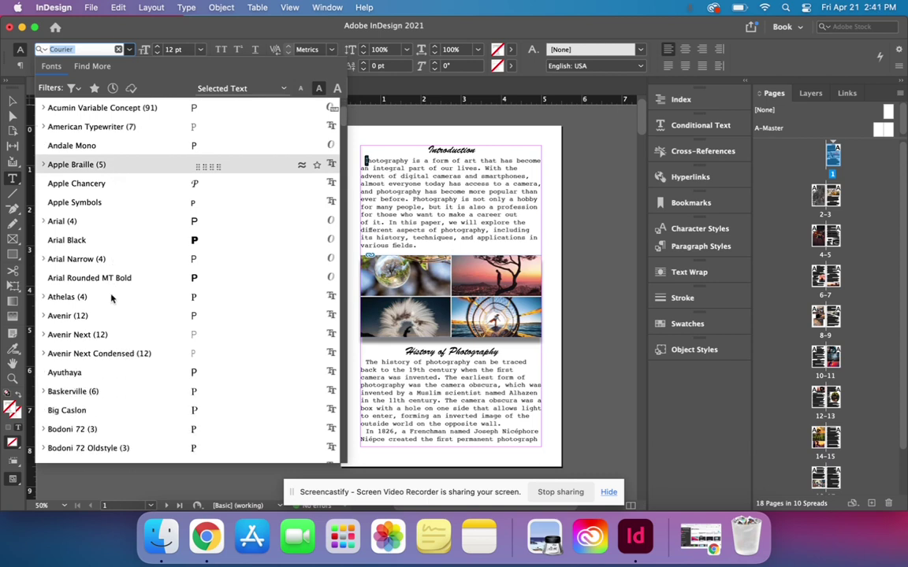
pyautogui.scroll(-16, 111, 297)
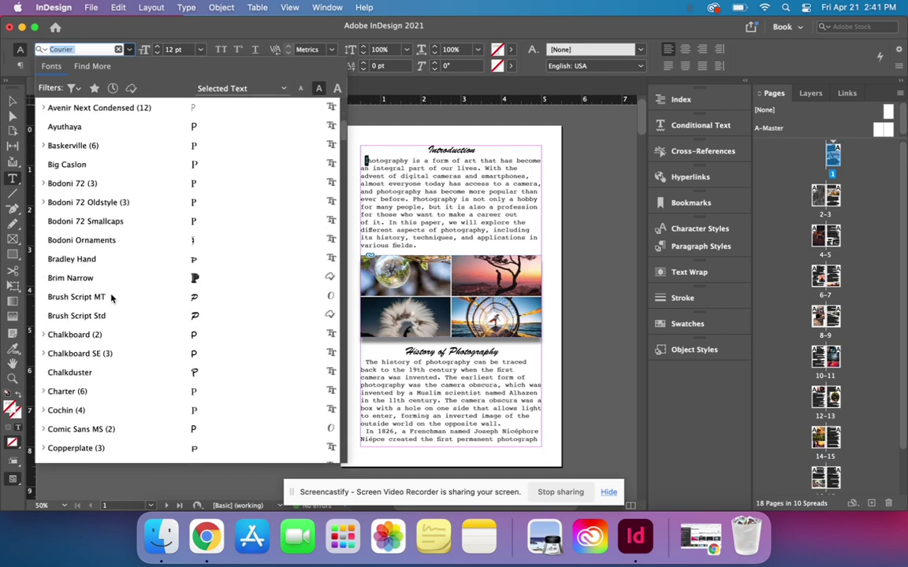
pyautogui.scroll(-2, 111, 297)
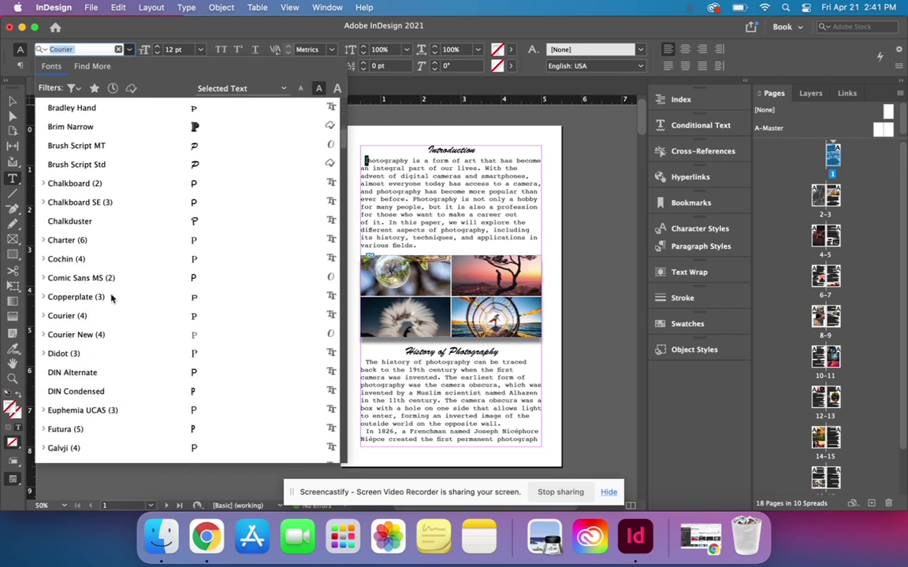
pyautogui.scroll(-3, 111, 297)
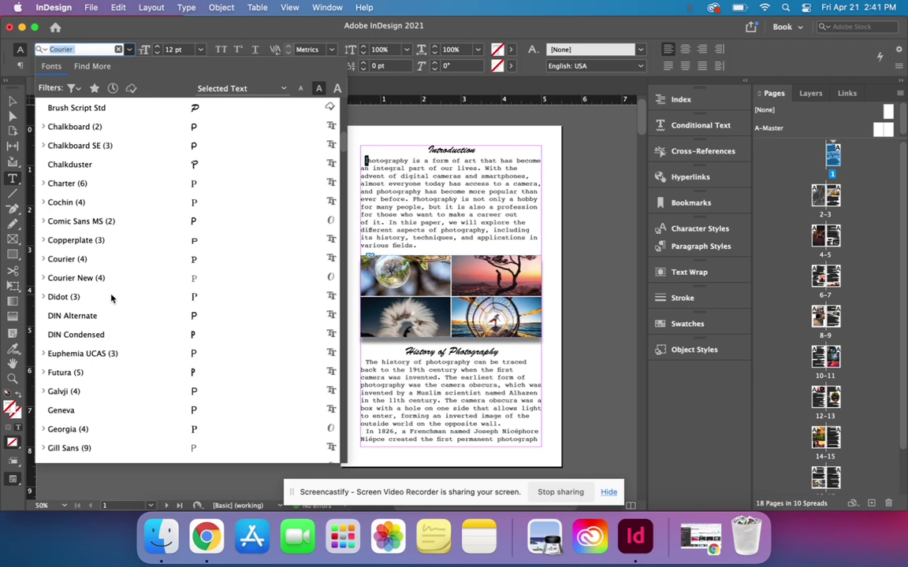
pyautogui.scroll(3, 112, 297)
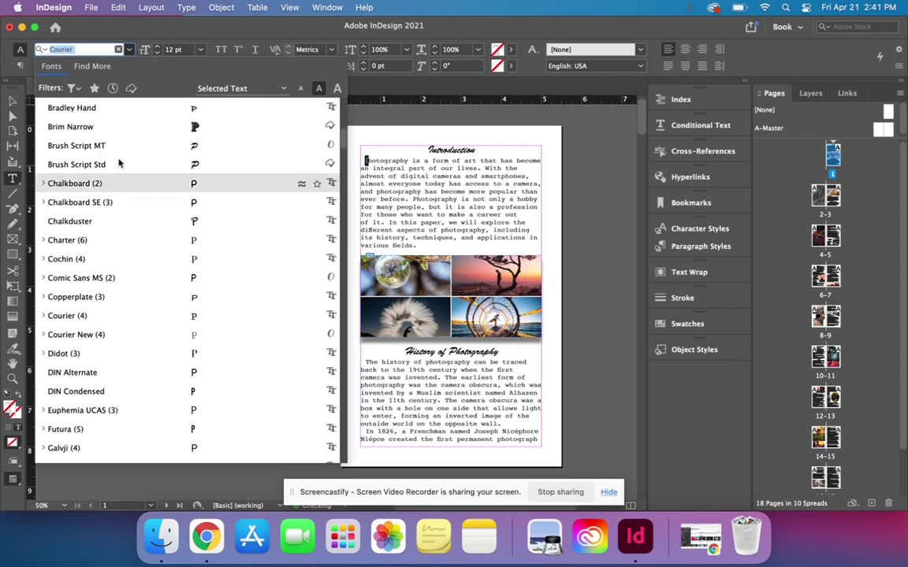
# - Set the opening P to Brush Script Std Medium at 20 pt
pyautogui.click(175, 166)
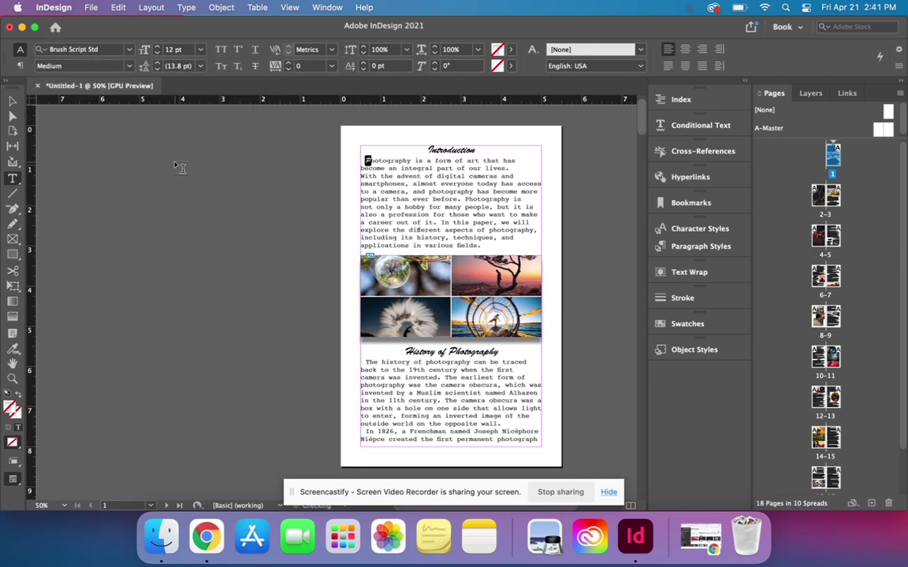
pyautogui.click(157, 49)
pyautogui.click(158, 49)
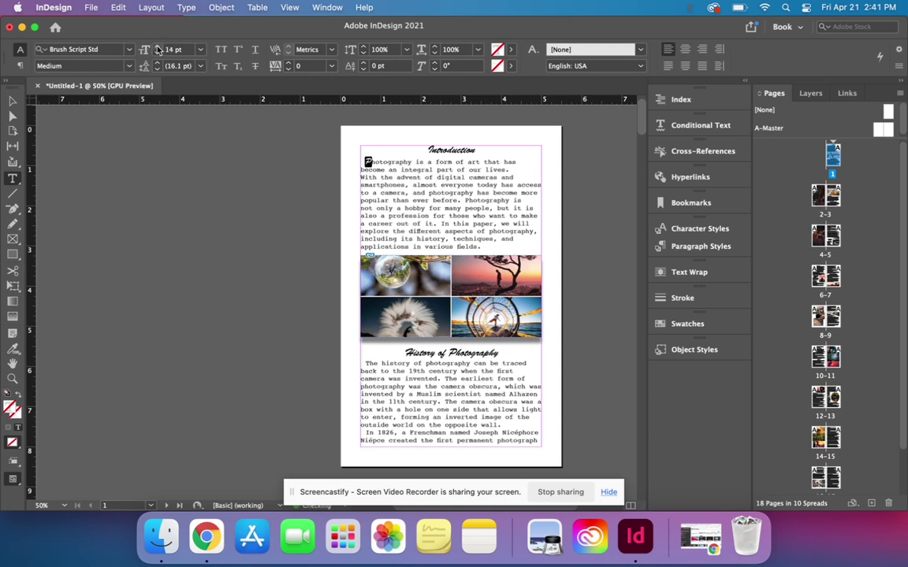
pyautogui.click(158, 49)
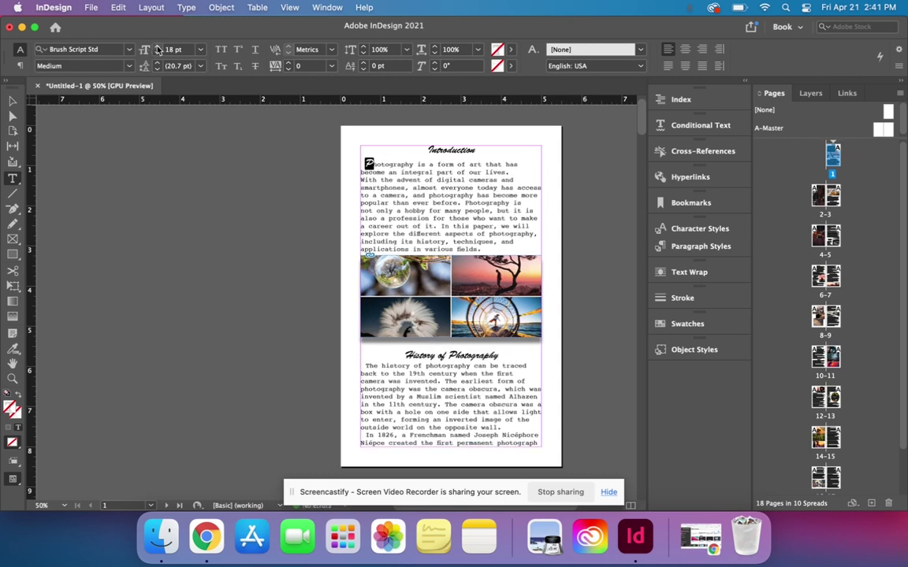
pyautogui.click(158, 49)
pyautogui.click(157, 49)
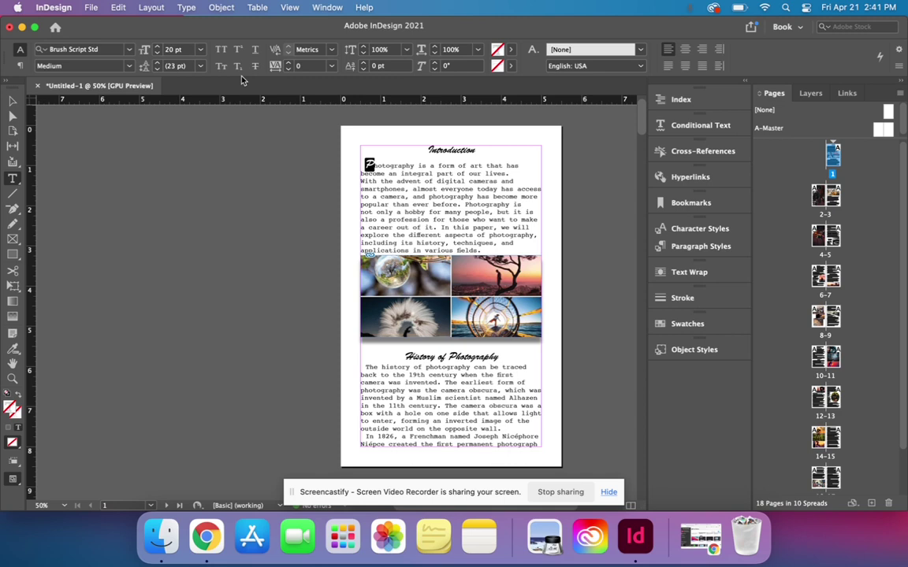
# - Shift the P's baseline down to -2 pt
pyautogui.click(364, 63)
pyautogui.click(364, 68)
pyautogui.click(364, 69)
pyautogui.click(364, 69)
pyautogui.click(364, 69)
pyautogui.click(362, 70)
pyautogui.click(363, 69)
pyautogui.click(364, 63)
pyautogui.click(364, 63)
pyautogui.click(364, 63)
# - Create a character style from the P's formatting, name it 'Drop Cap', review its settings and confirm
pyautogui.click(689, 229)
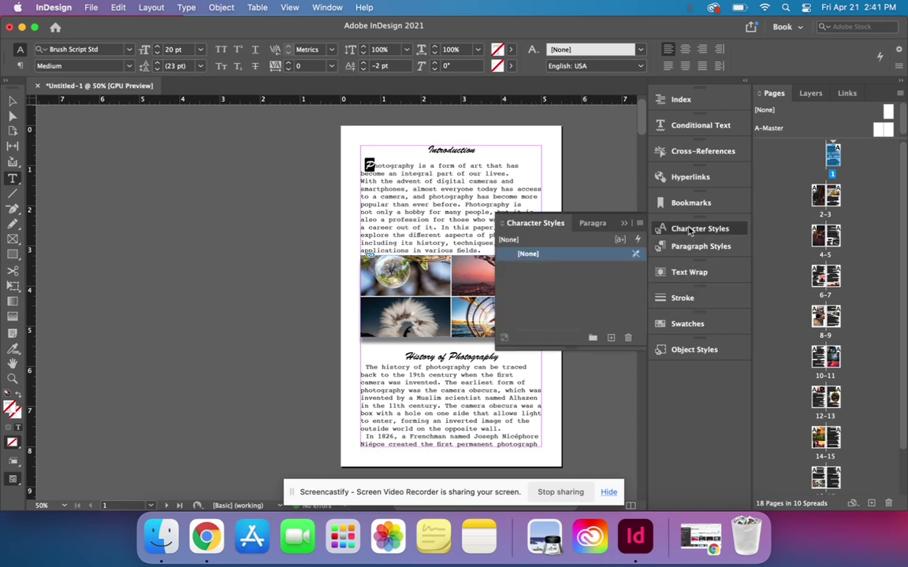
pyautogui.click(610, 339)
pyautogui.doubleClick(543, 268)
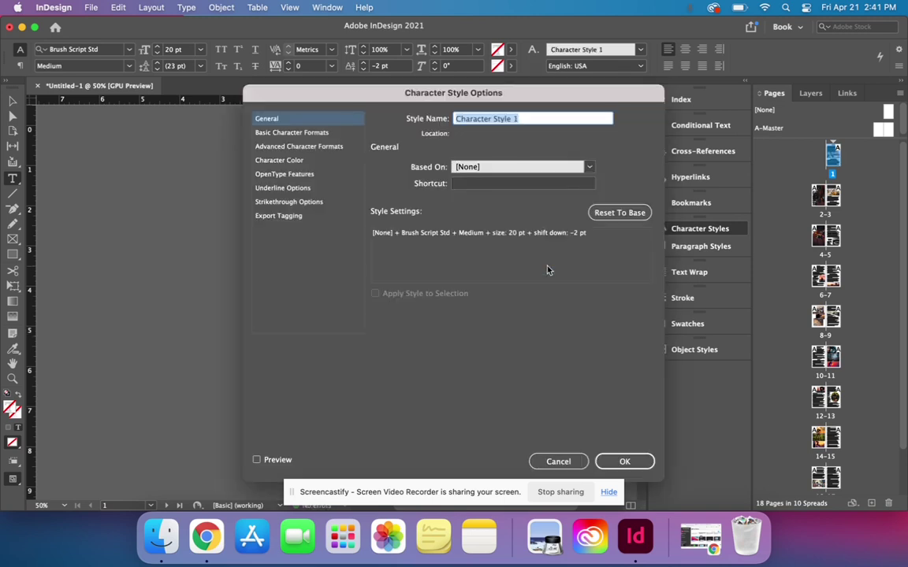
pyautogui.write('Drop Cap')
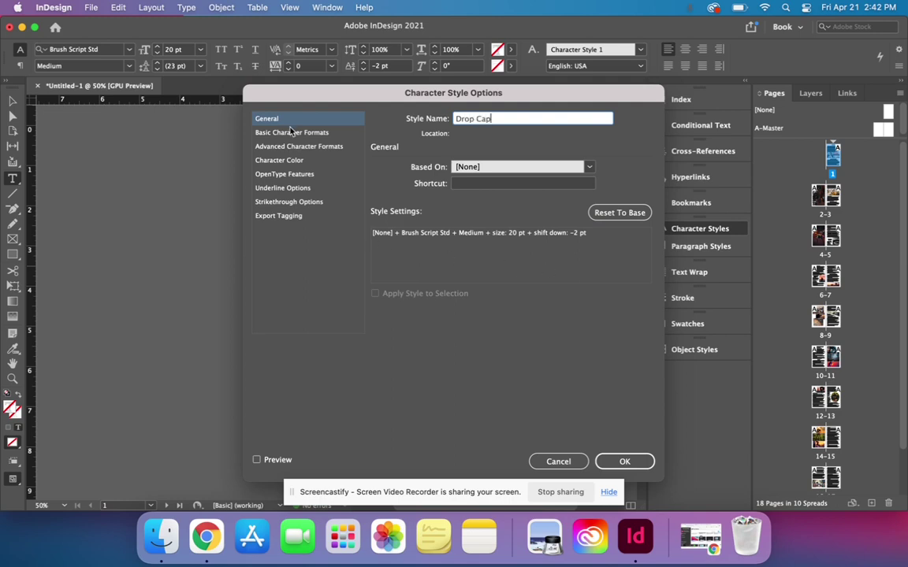
pyautogui.click(265, 133)
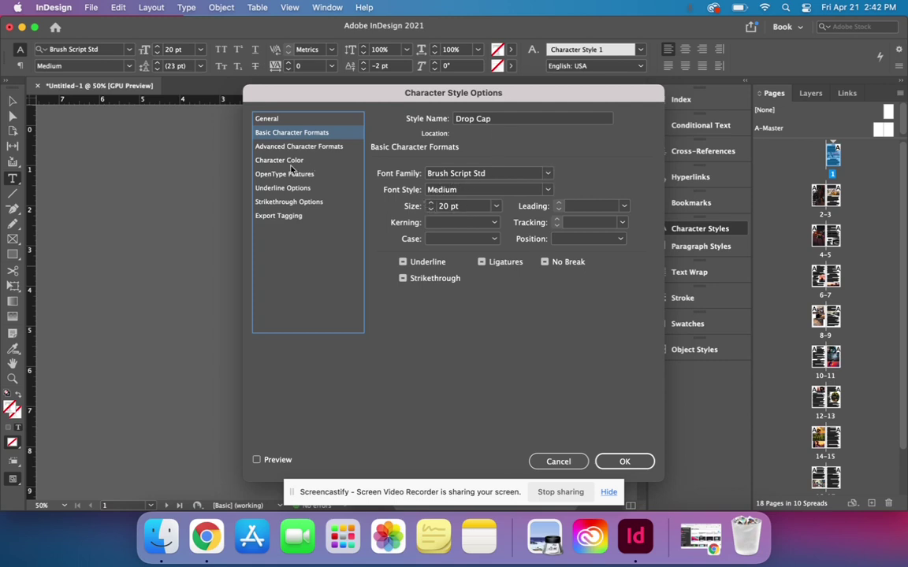
pyautogui.click(268, 147)
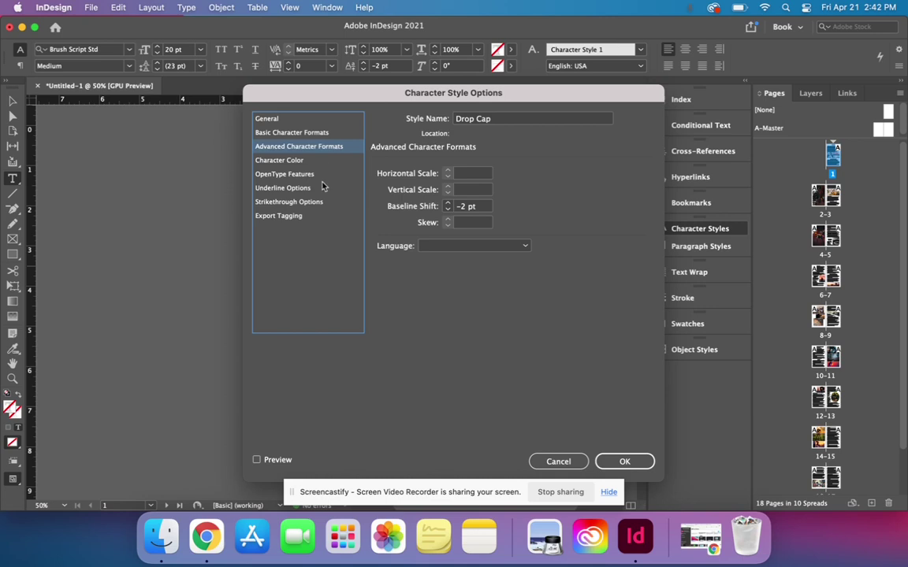
pyautogui.click(605, 462)
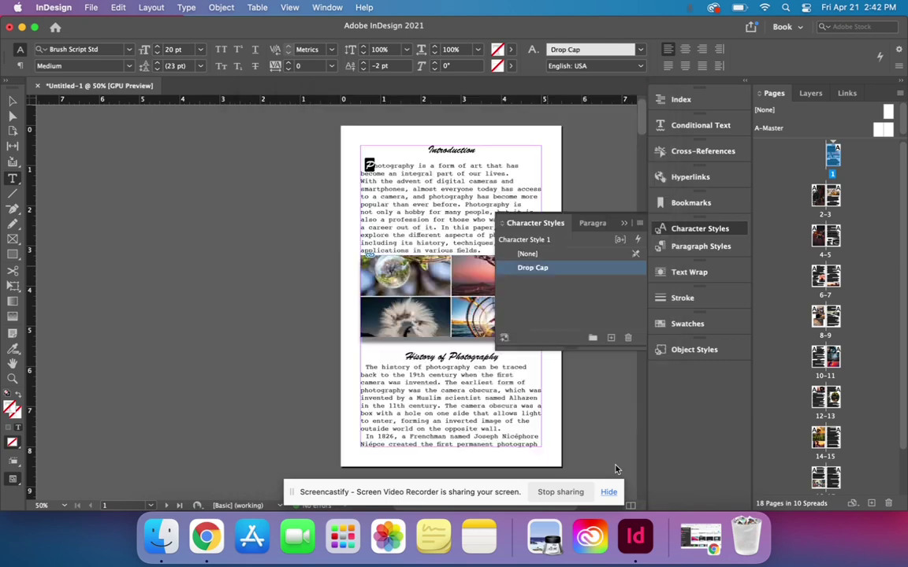
# - Set kerning to 80 between the Introduction's drop-cap P and the following h
pyautogui.click(374, 165)
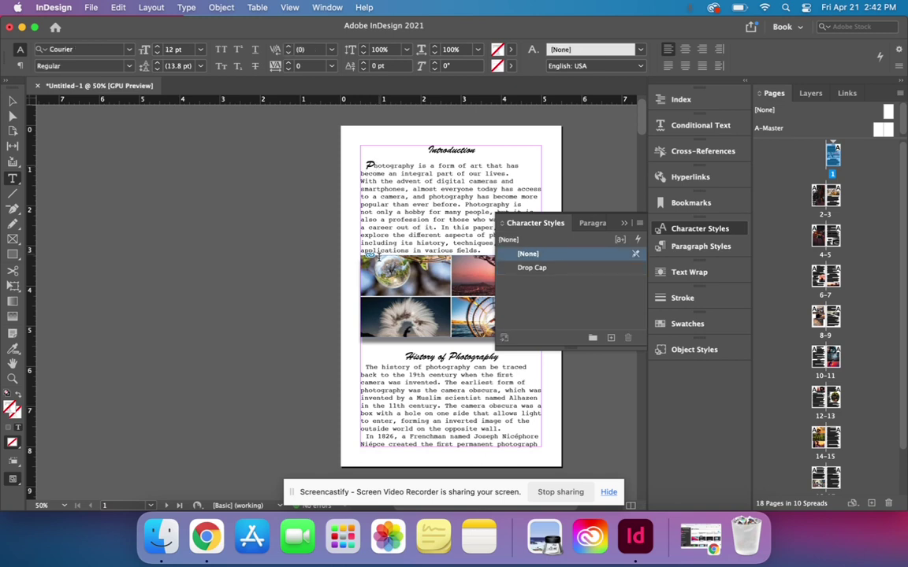
pyautogui.click(368, 163)
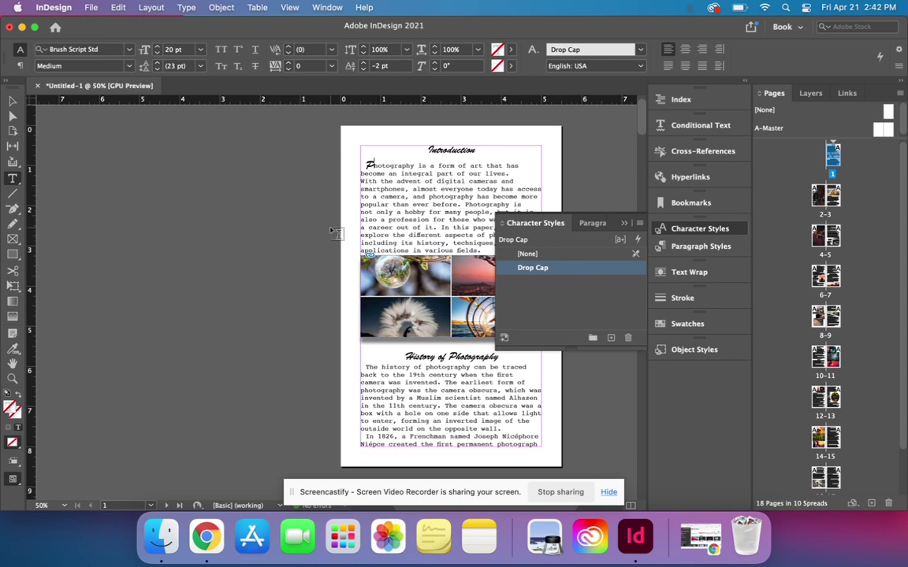
pyautogui.press('super+equal')
pyautogui.press('super+equal')
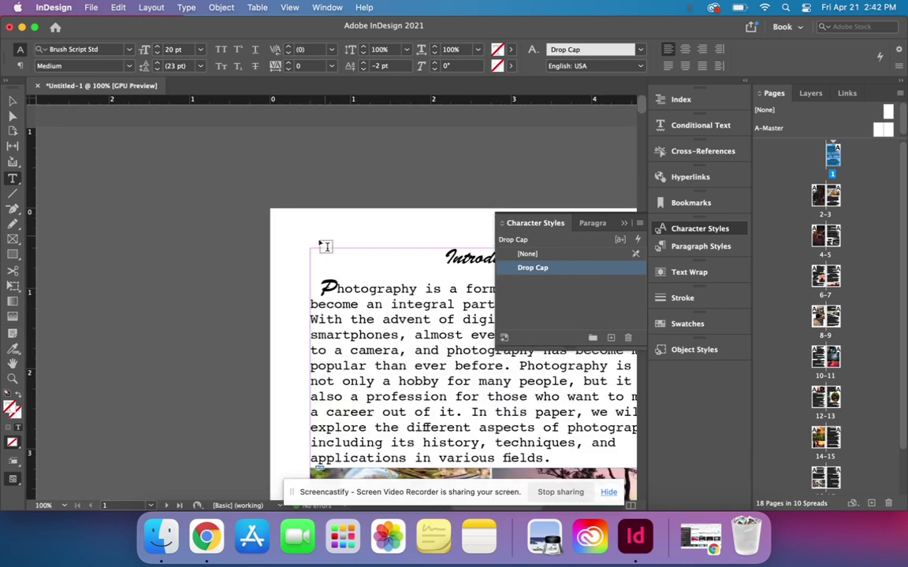
pyautogui.scroll(-4, 304, 259)
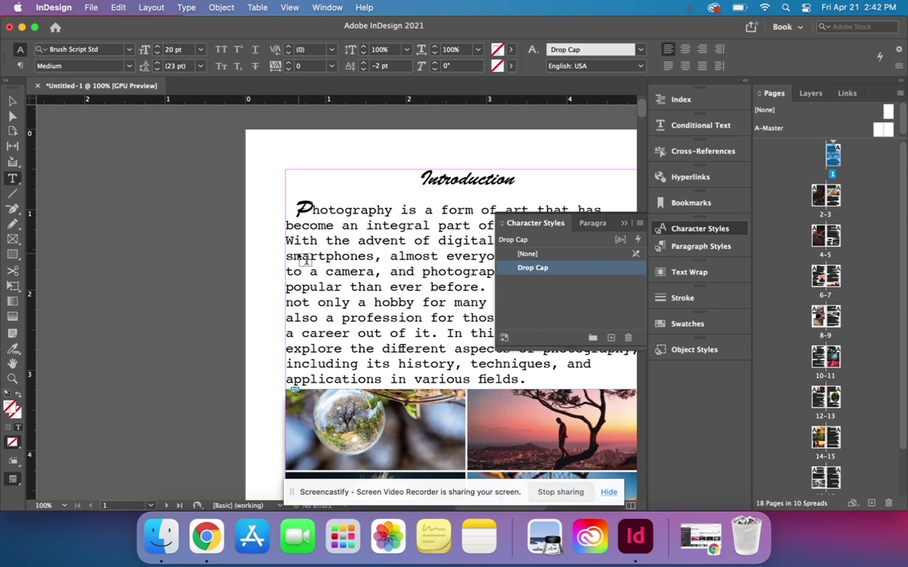
pyautogui.press('super')
pyautogui.press('super+Right')
pyautogui.press('Left')
pyautogui.press('Left')
pyautogui.press('Left')
pyautogui.press('Left')
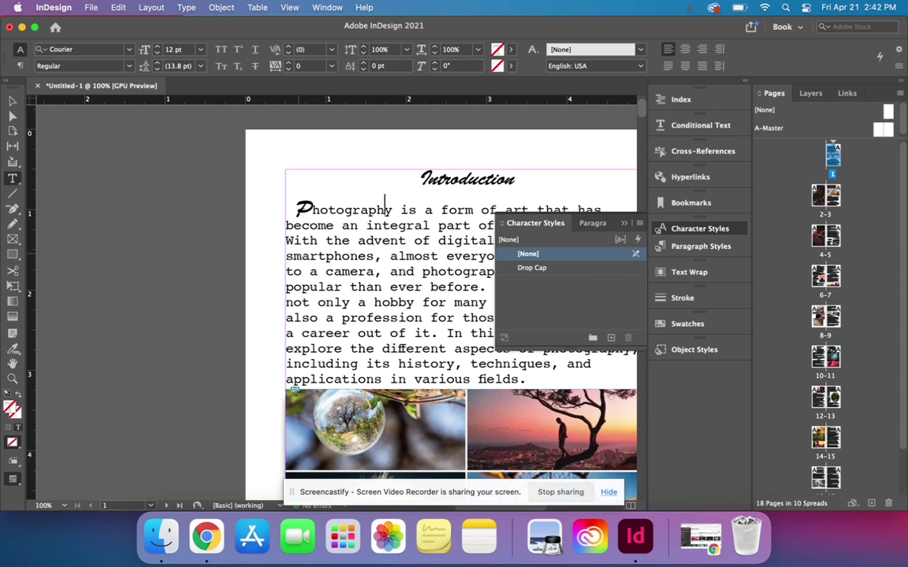
pyautogui.press('super+Left')
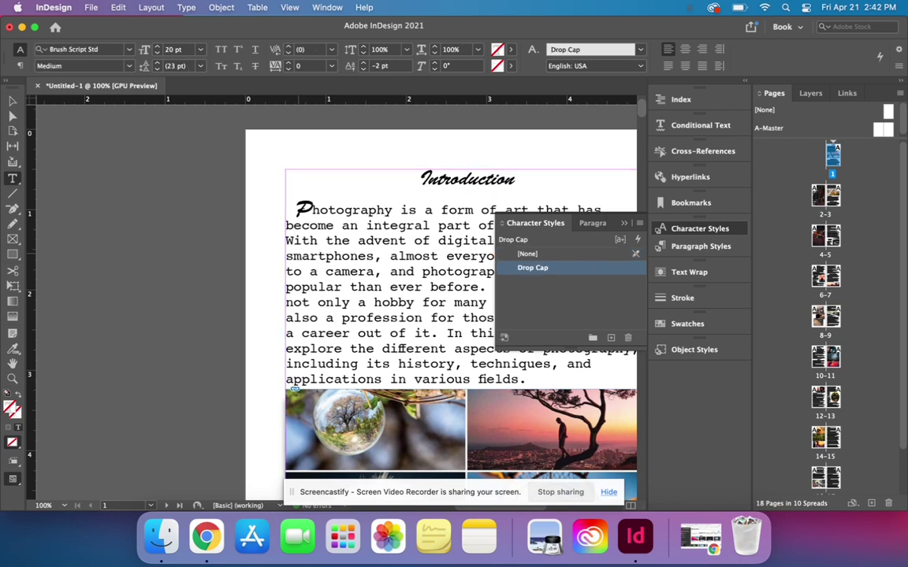
pyautogui.hotkey('alt', 'Right')
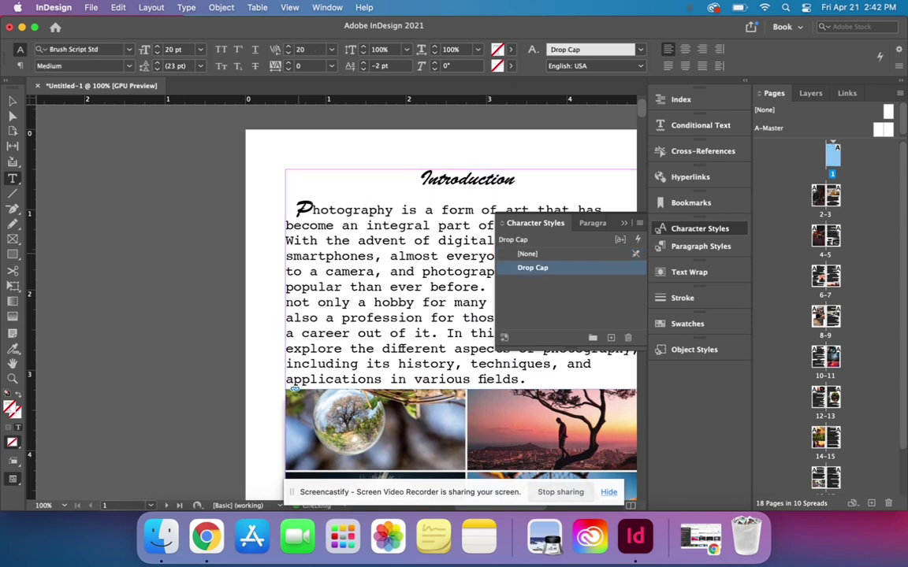
pyautogui.hotkey('alt', 'Right')
pyautogui.hotkey('alt', 'Right')
pyautogui.hotkey('alt', 'Right')
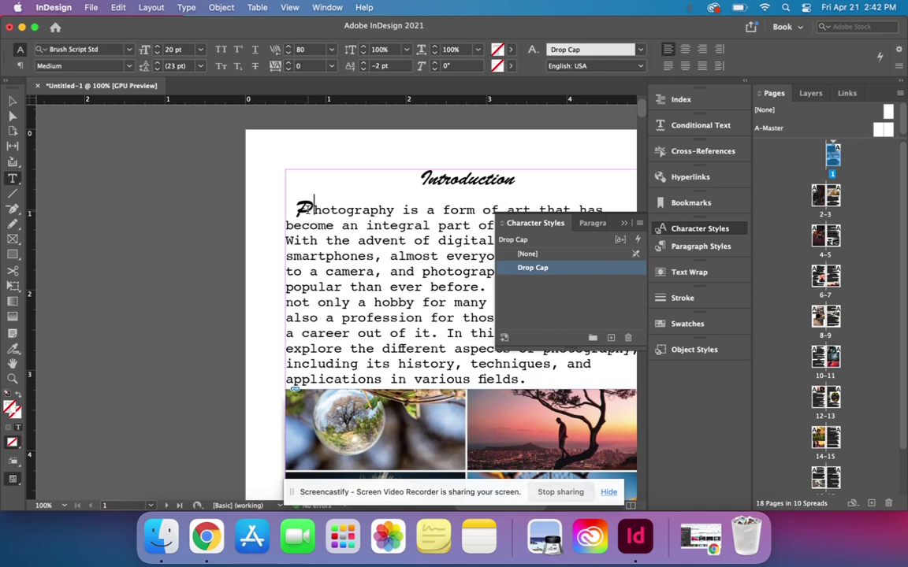
# - At 75% zoom, apply the Drop Cap style to the opening T under History of Photography
pyautogui.scroll(-3, 316, 235)
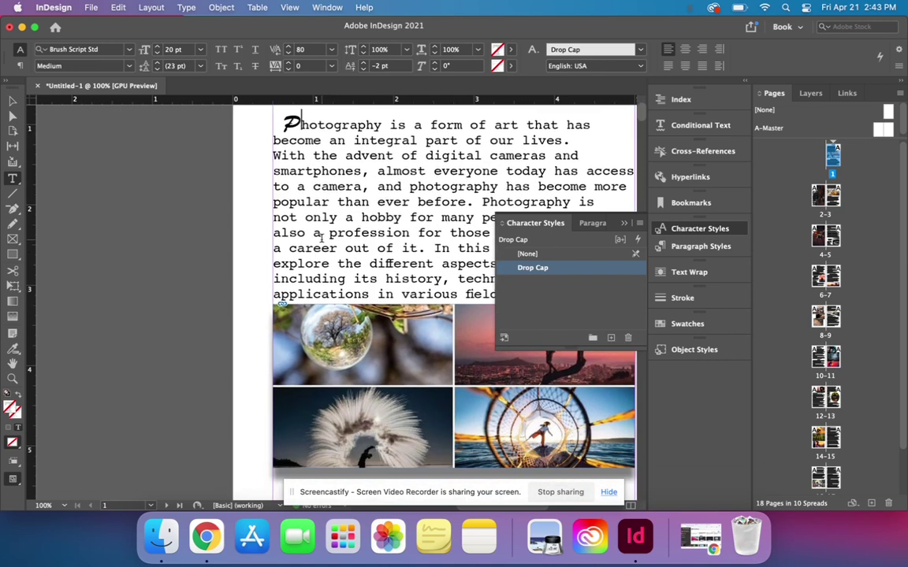
pyautogui.scroll(-5, 322, 237)
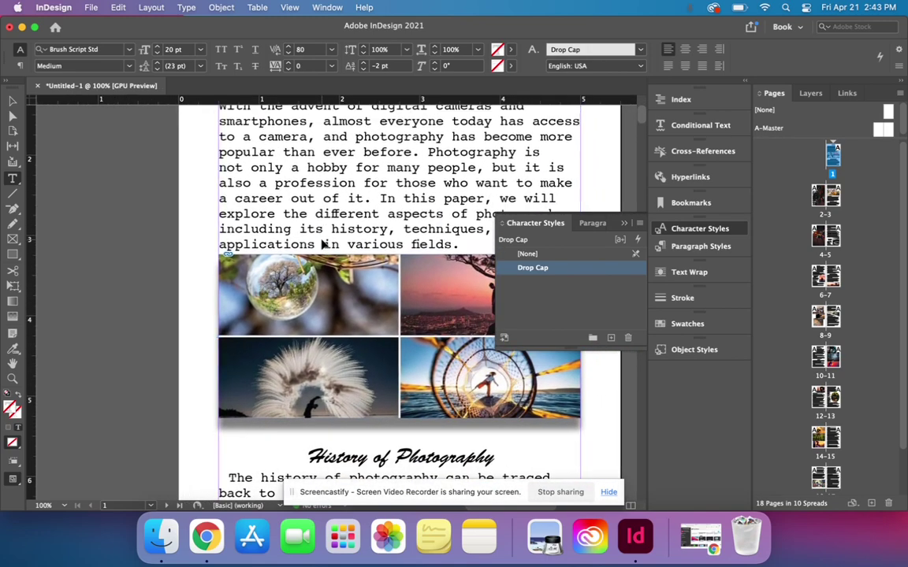
pyautogui.press('super+minus')
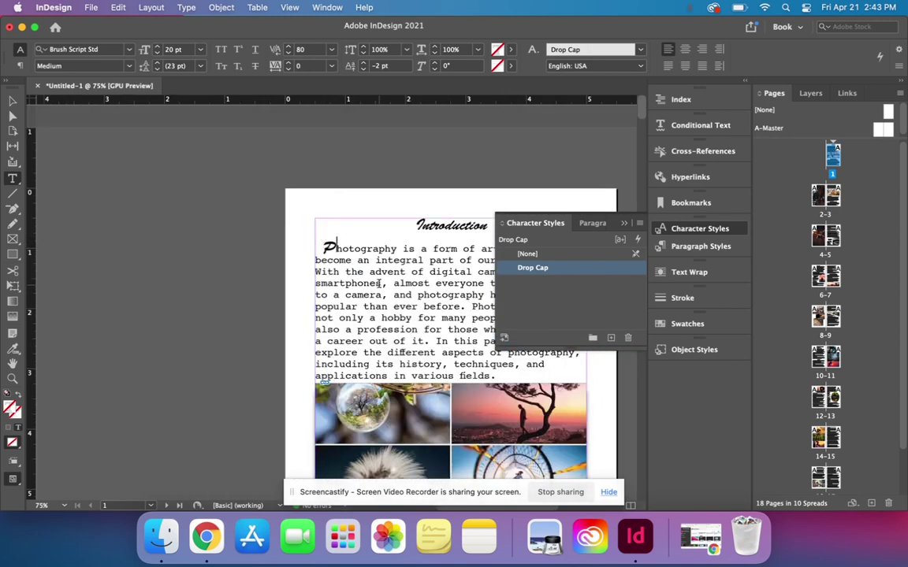
pyautogui.scroll(-15, 378, 283)
pyautogui.scroll(3, 378, 284)
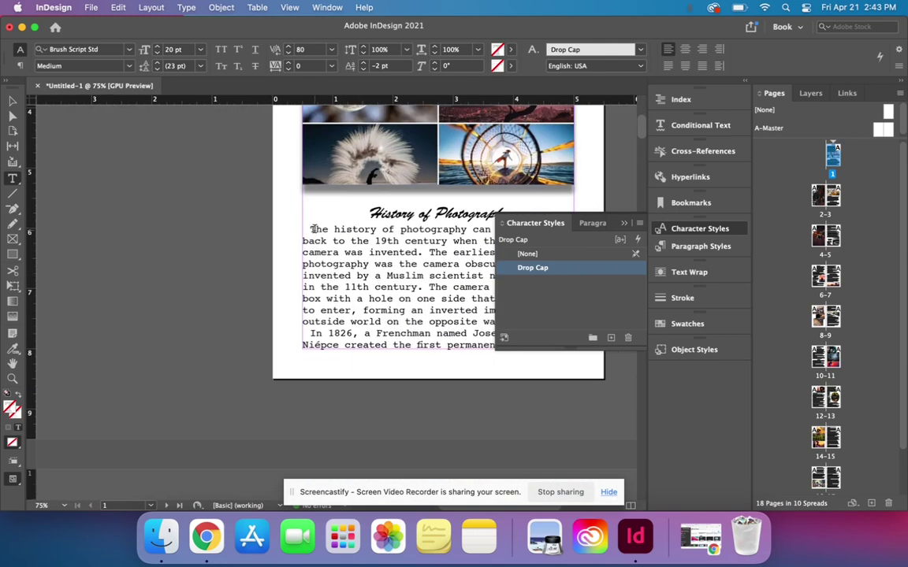
pyautogui.click(312, 229)
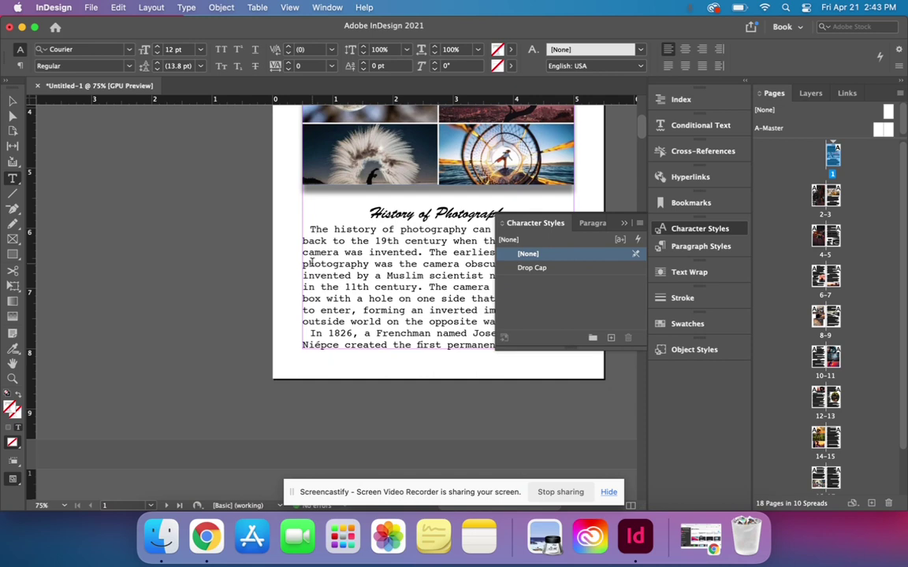
pyautogui.moveTo(311, 229); pyautogui.dragTo(318, 230)
pyautogui.click(534, 268)
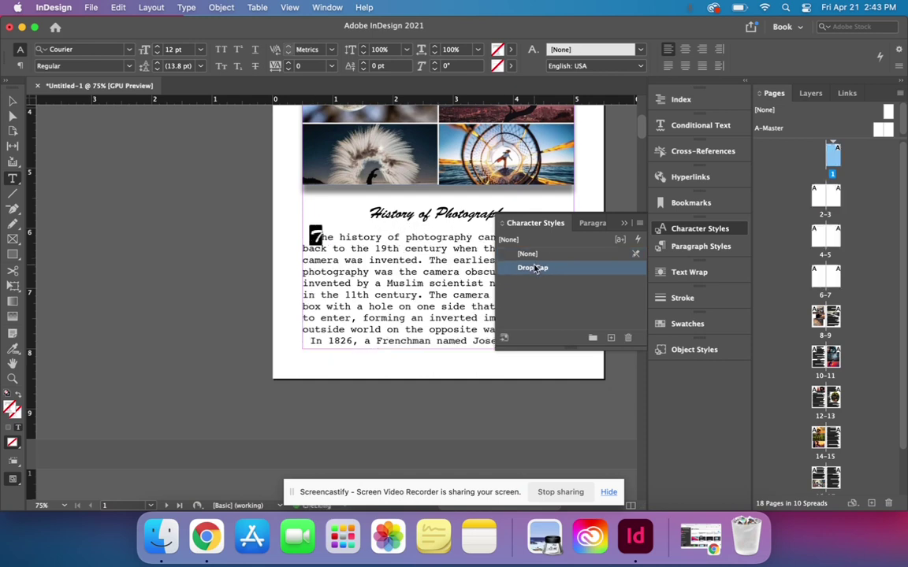
# - Kern the space after the drop-cap T to 80
pyautogui.click(321, 235)
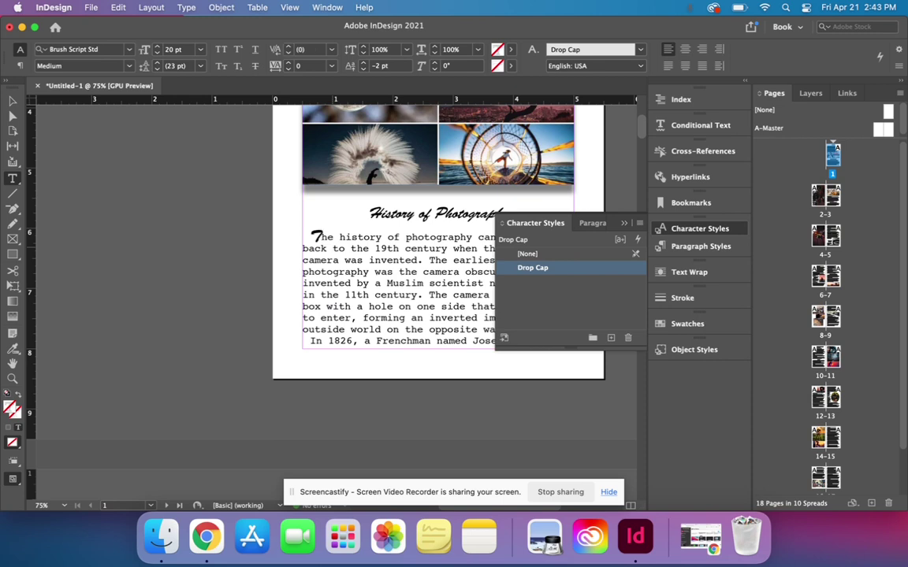
pyautogui.hotkey('alt', 'Right')
pyautogui.hotkey('alt', 'Right')
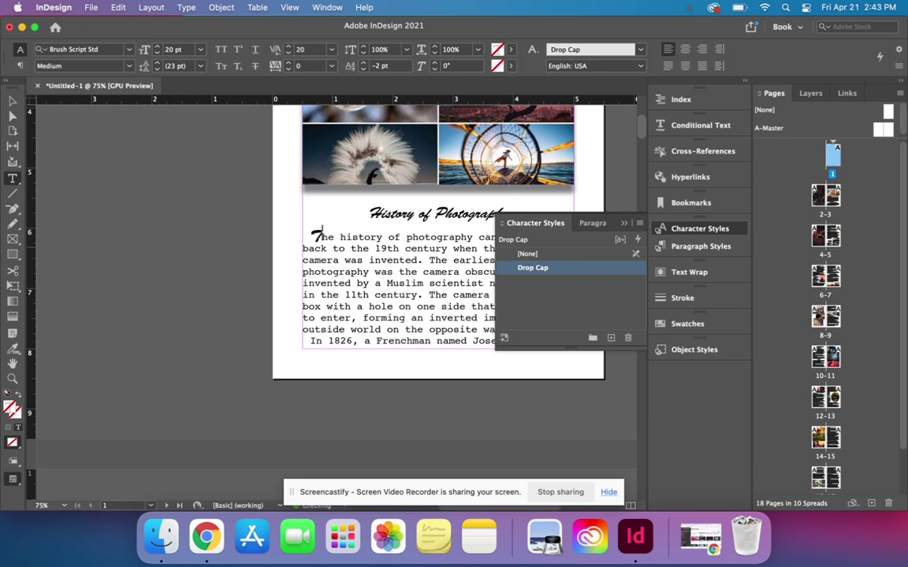
pyautogui.hotkey('alt', 'Right')
pyautogui.hotkey('alt', 'Right')
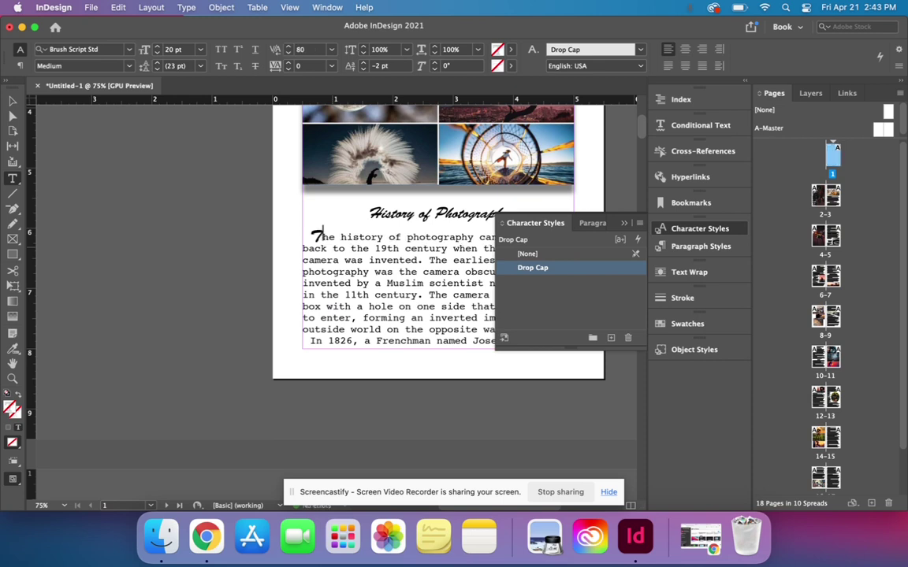
# - Apply Drop Cap to the first P under Techniques in Photography and add kerning after it
pyautogui.scroll(-8, 361, 258)
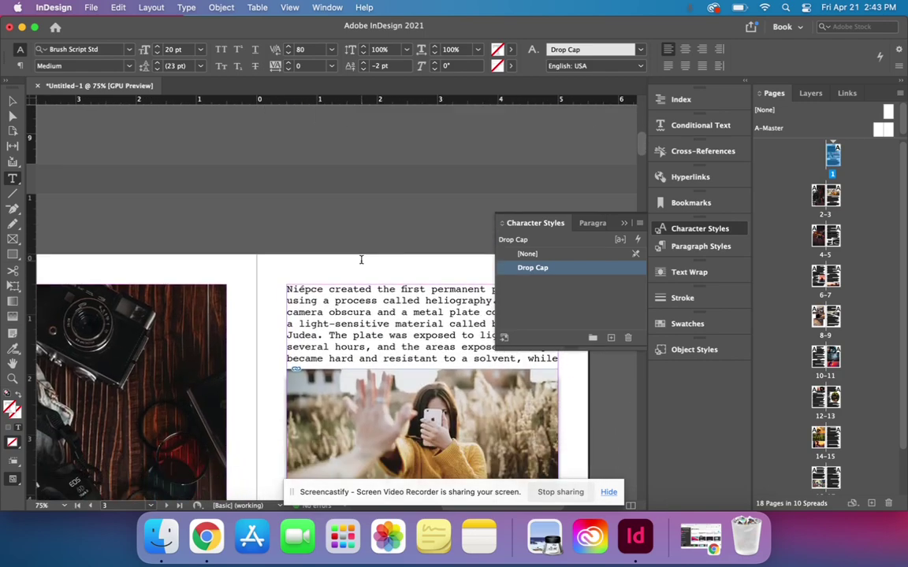
pyautogui.scroll(-5, 361, 260)
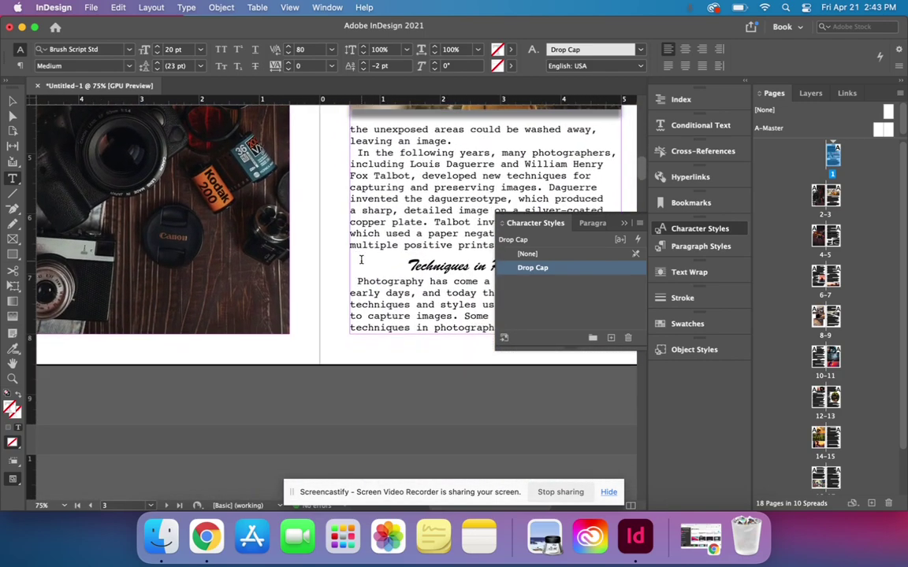
pyautogui.click(357, 279)
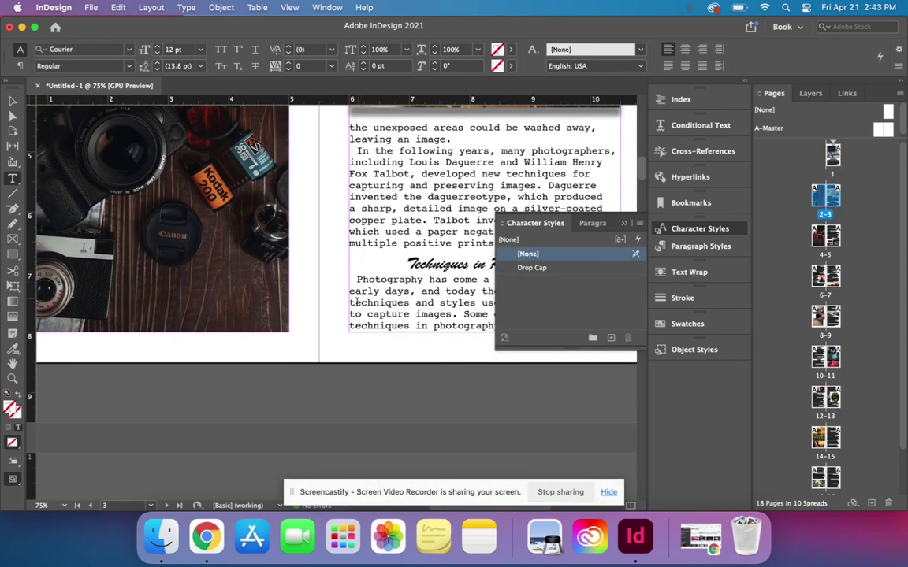
pyautogui.hotkey('shift', 'Right')
pyautogui.click(532, 268)
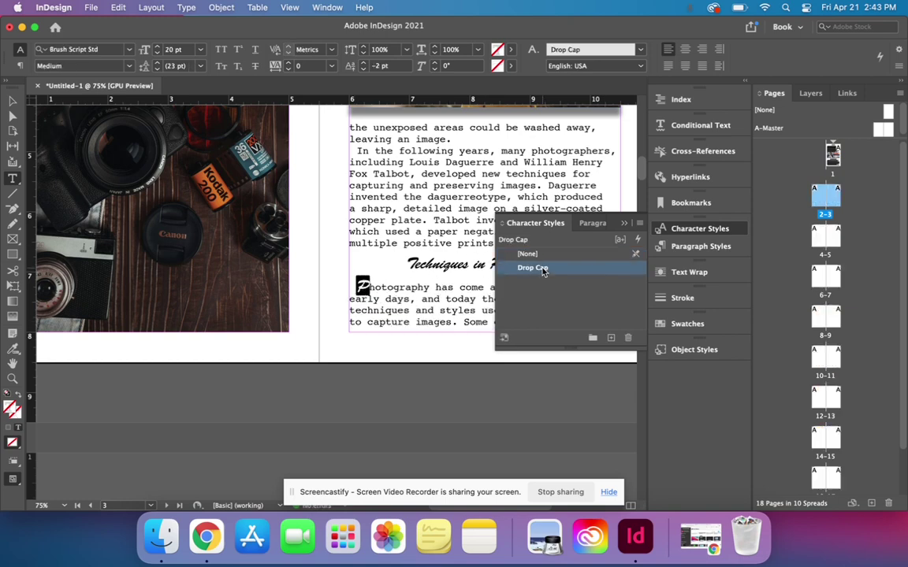
pyautogui.press('Right')
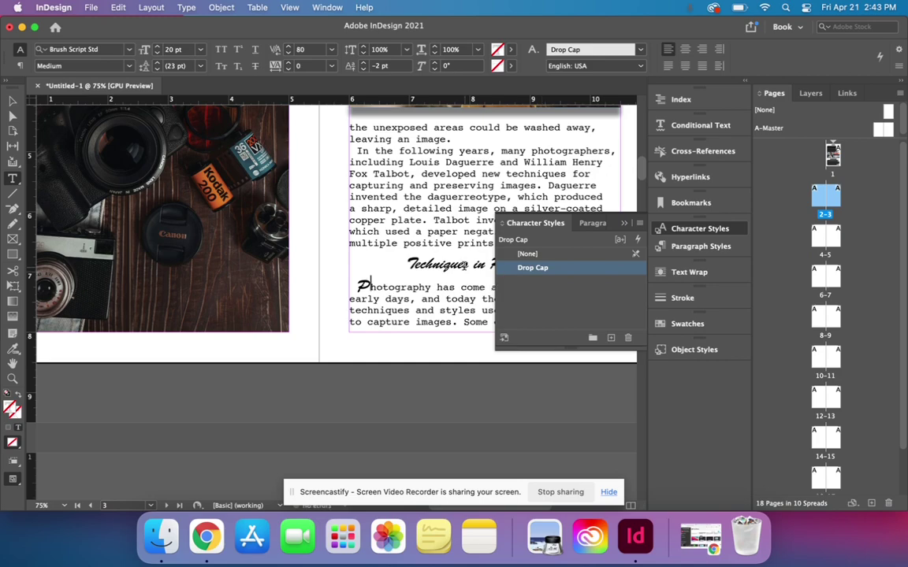
pyautogui.scroll(-10, 416, 291)
pyautogui.scroll(-8, 418, 292)
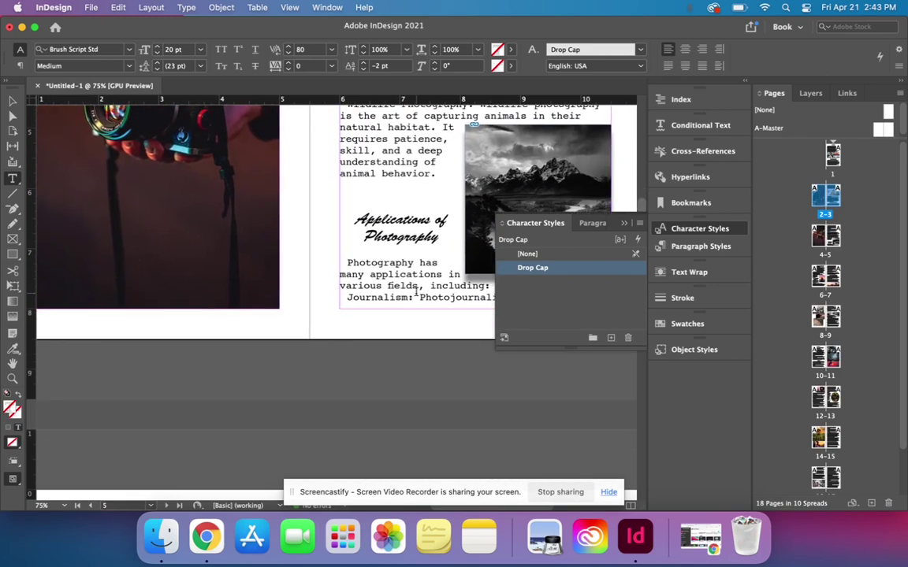
# - Style the opening P under Applications of Photography as Drop Cap with 100 kerning after it
pyautogui.click(348, 258)
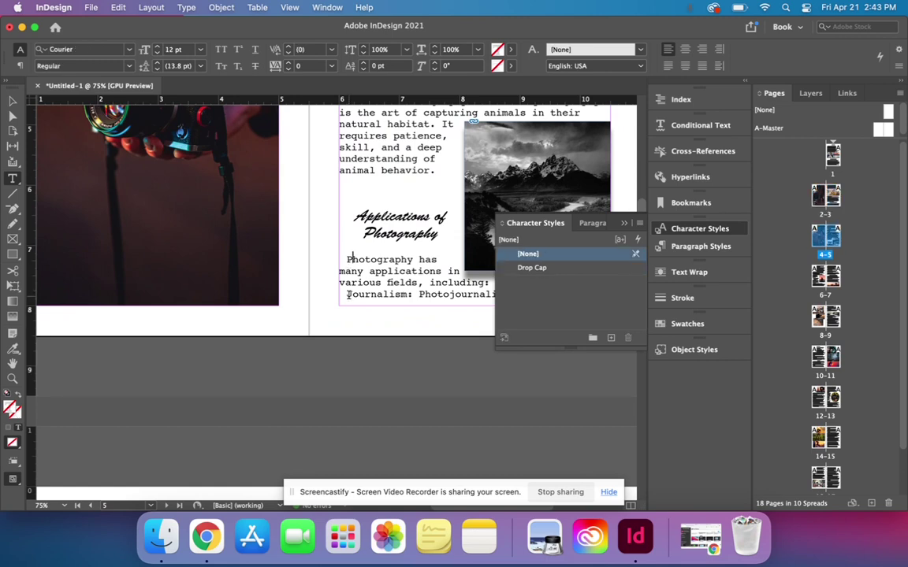
pyautogui.hotkey('shift', 'Right')
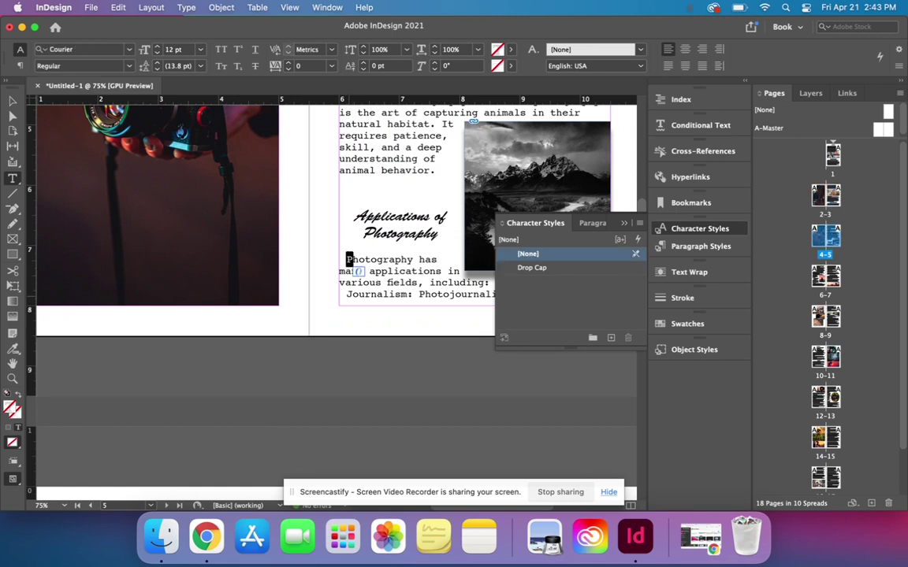
pyautogui.click(550, 269)
pyautogui.press('Right')
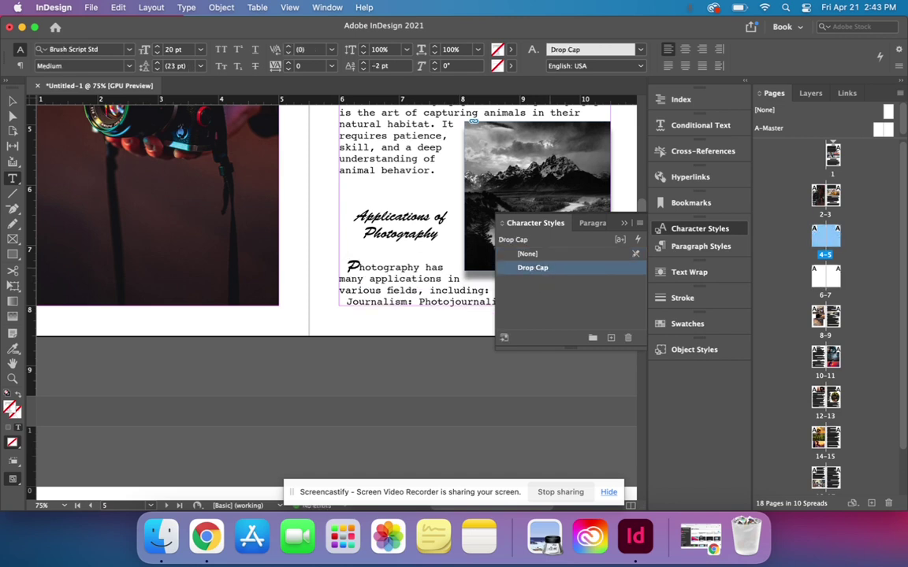
pyautogui.hotkey('alt', 'Right')
pyautogui.hotkey('alt', 'Right')
pyautogui.hotkey('alt', 'Right')
pyautogui.hotkey('alt', 'Right')
pyautogui.hotkey('alt', 'Right')
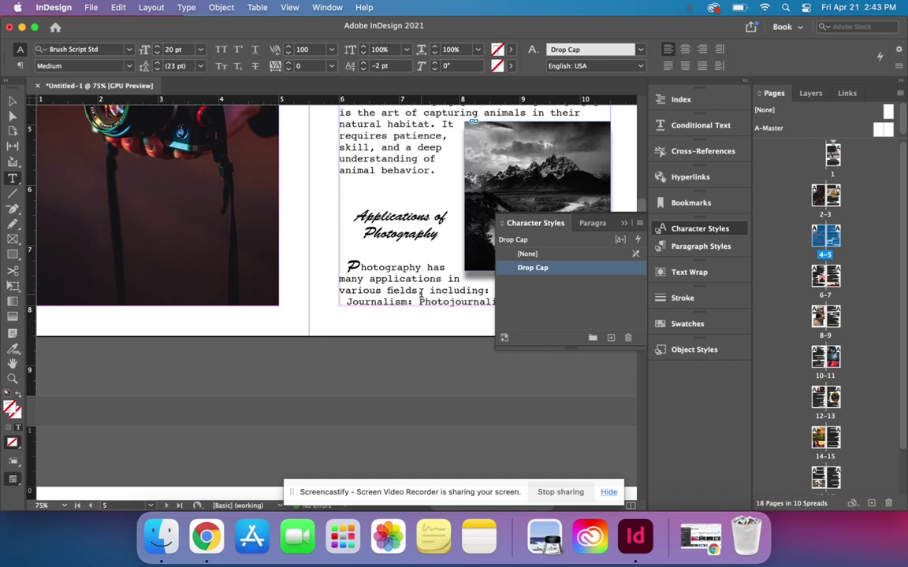
pyautogui.click(419, 298)
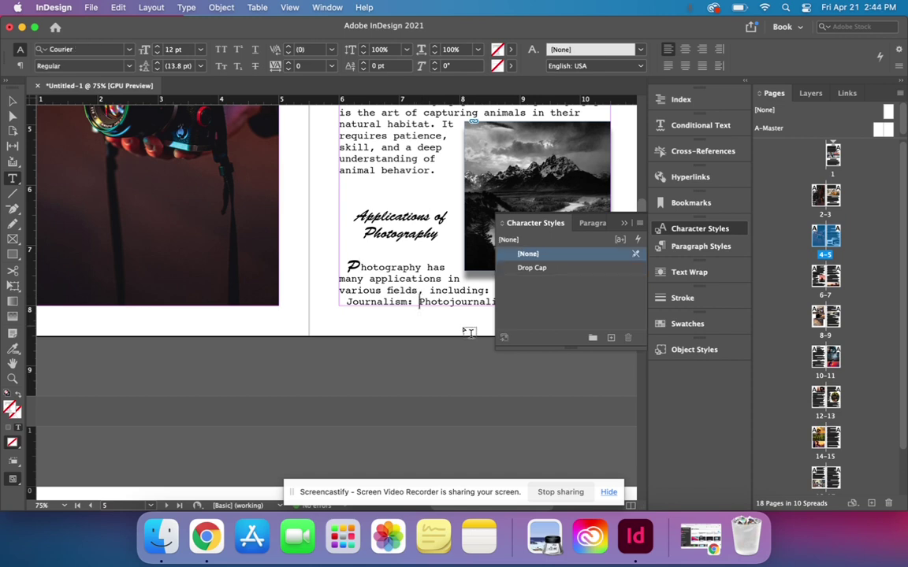